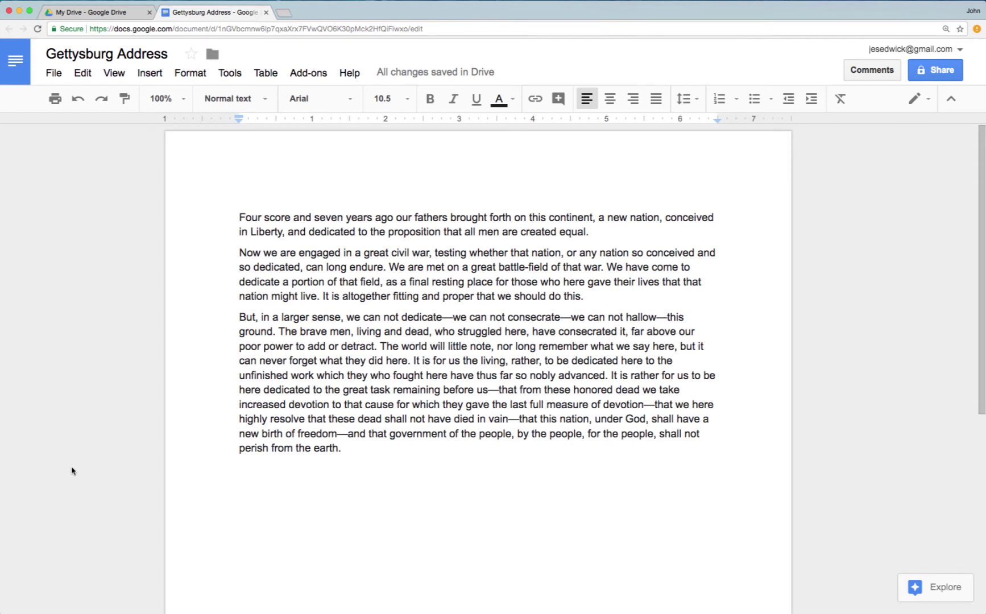
# Step: Add a blank line after 'do this.' and show the Insert > Image source options
pyautogui.press('Return')
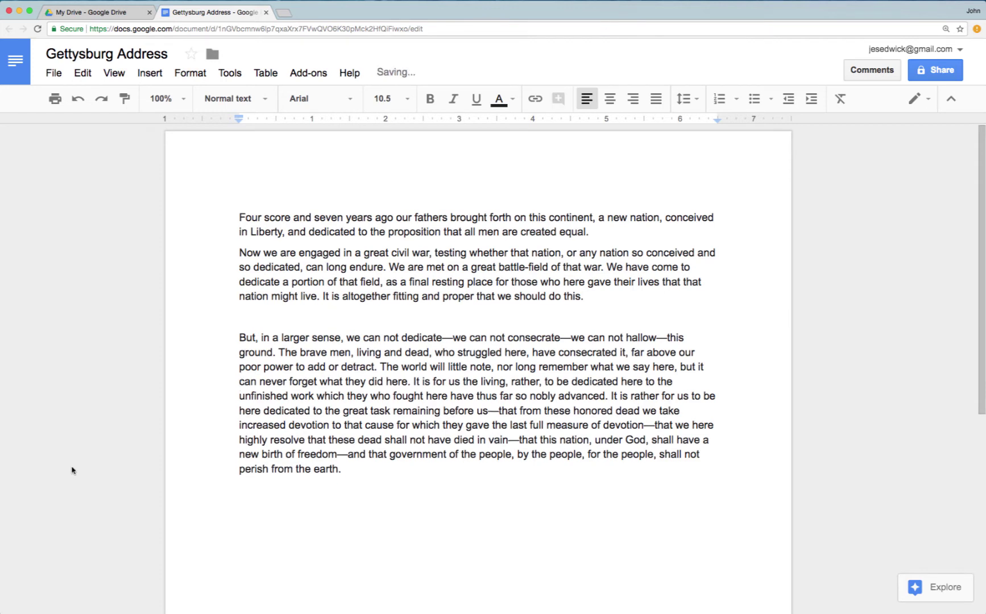
pyautogui.click(150, 77)
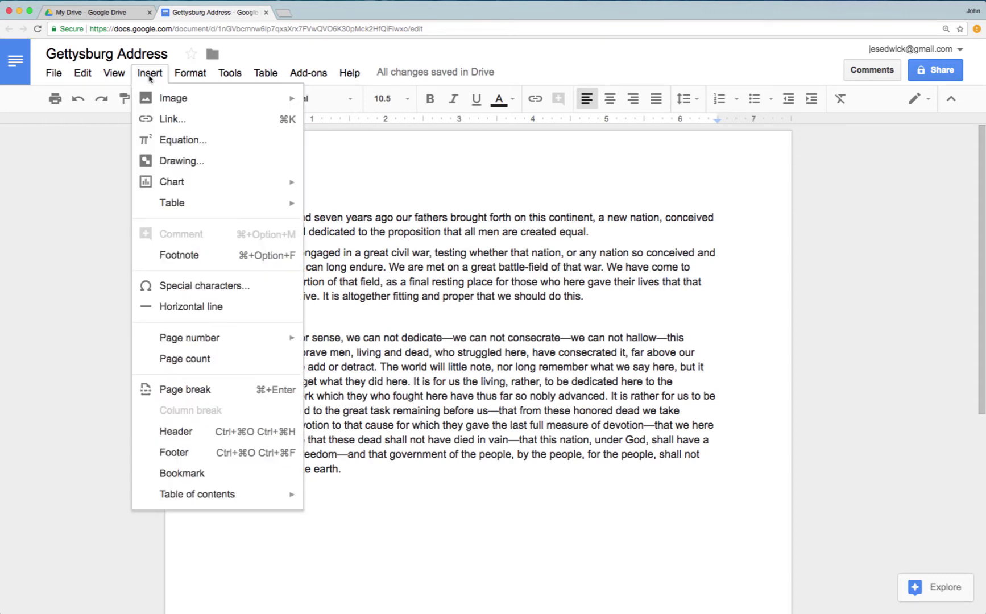
pyautogui.moveTo(161, 100)
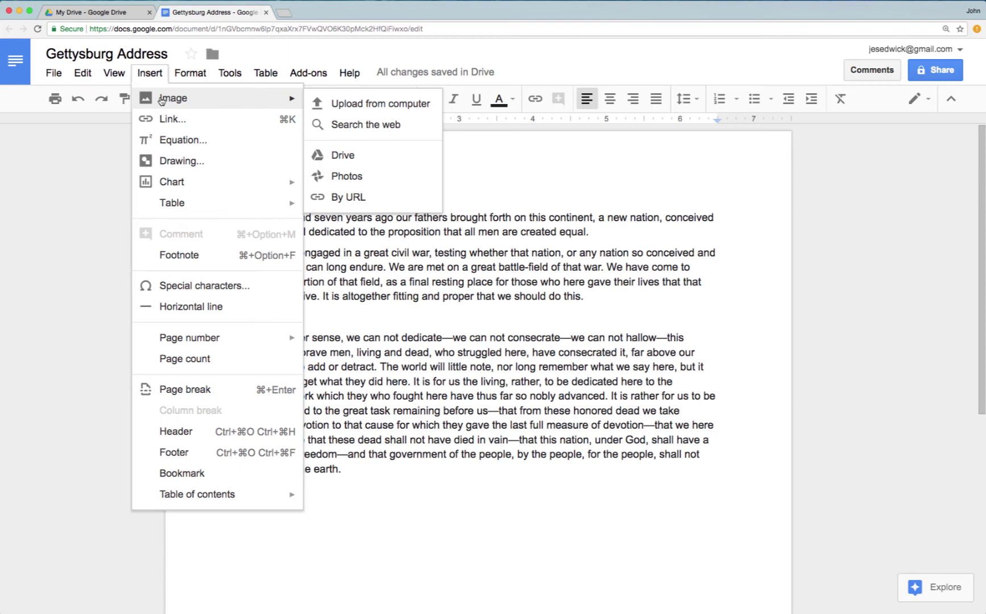
# Step: Search the web for 'abraham lincoln' and insert a black-and-white portrait
pyautogui.click(343, 126)
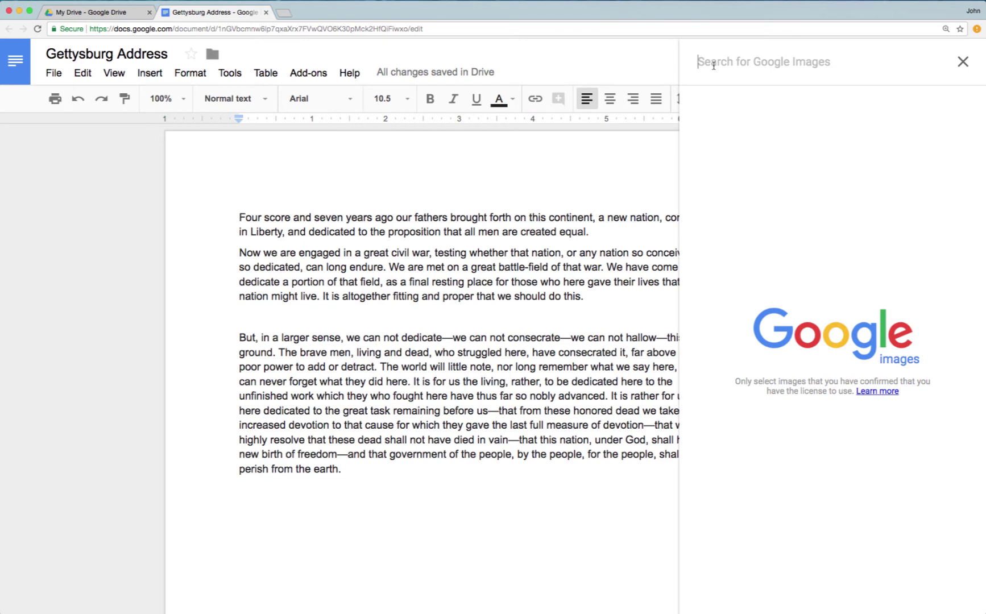
pyautogui.write('abra')
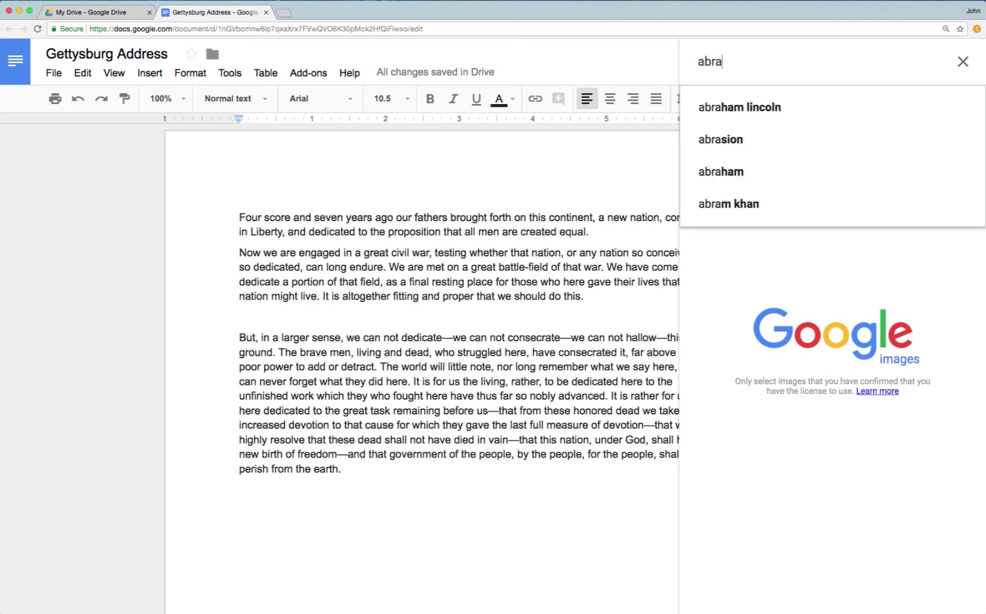
pyautogui.click(726, 108)
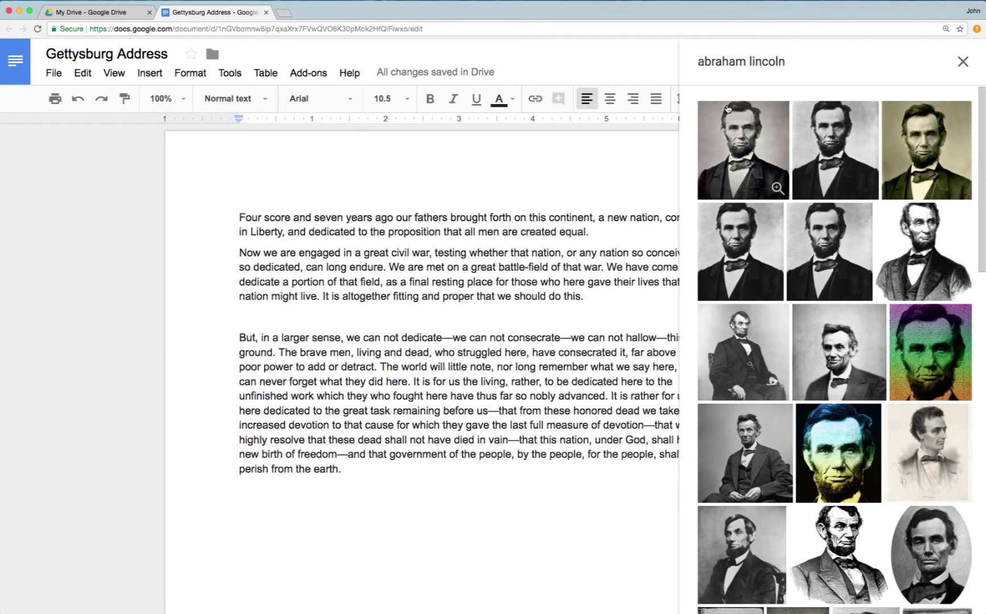
pyautogui.scroll(-10, 811, 485)
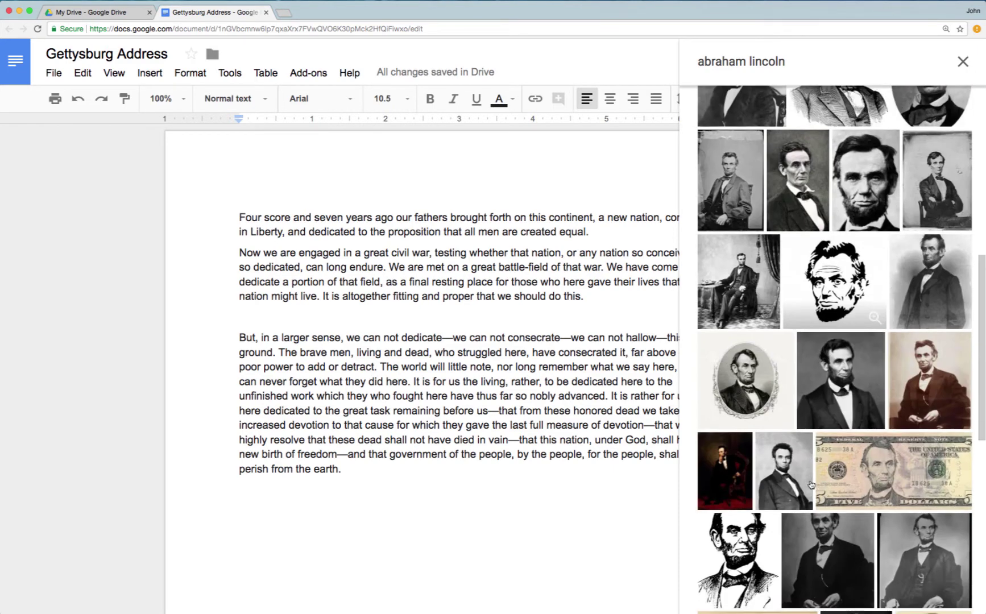
pyautogui.scroll(4, 799, 483)
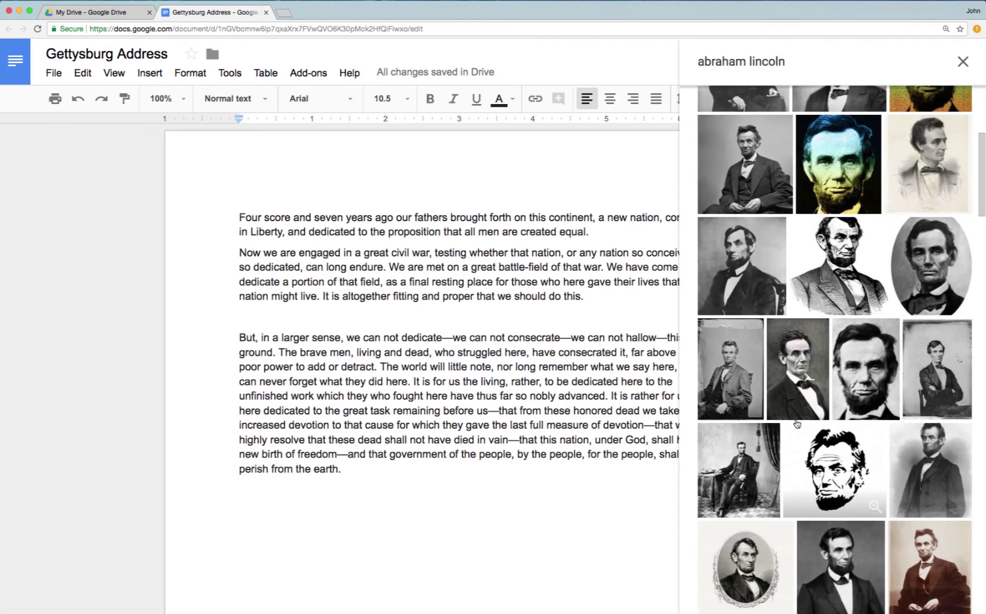
pyautogui.scroll(1, 796, 424)
pyautogui.click(794, 402)
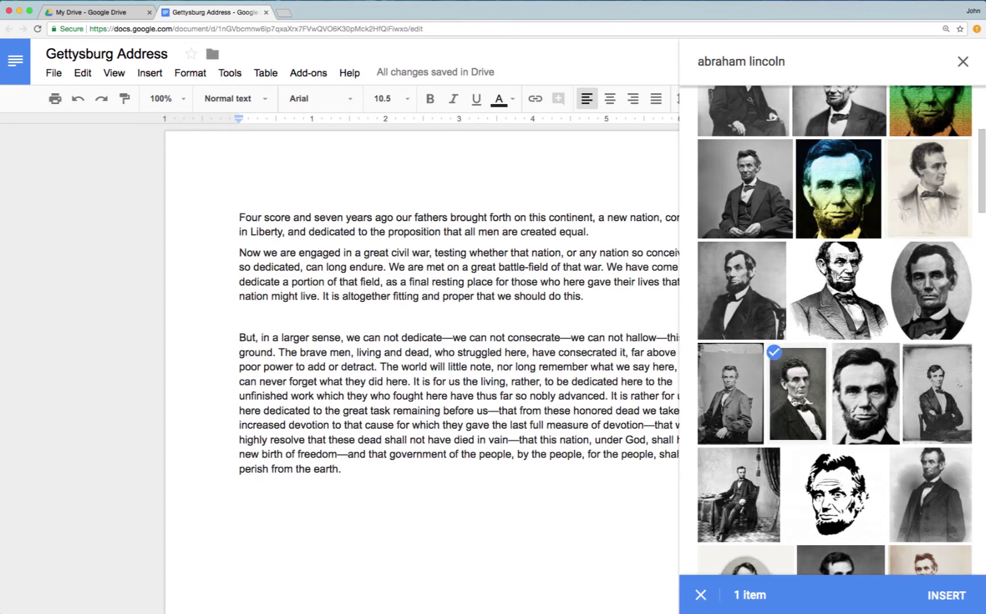
pyautogui.click(946, 596)
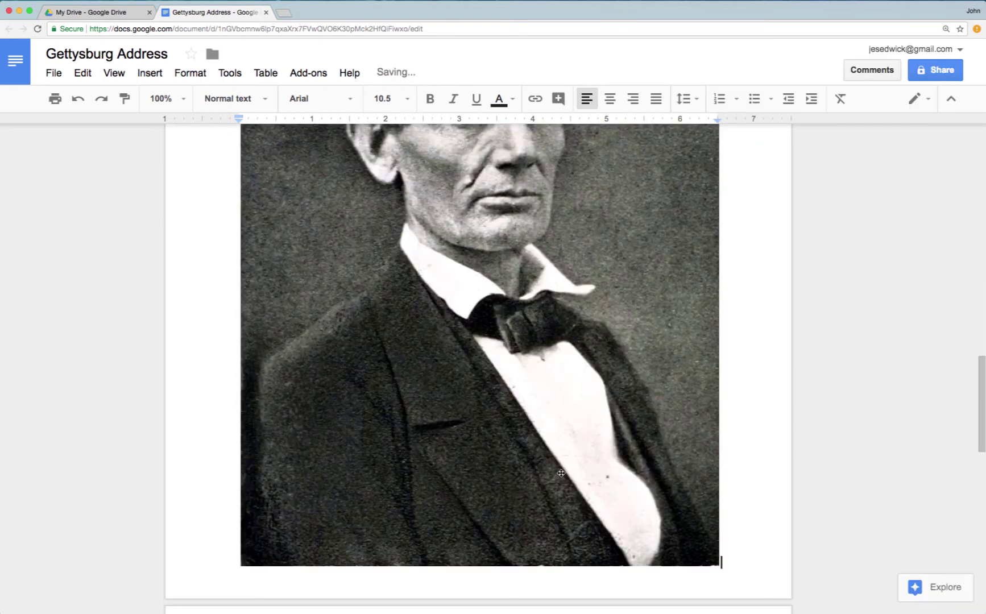
# Step: Shrink the Lincoln portrait to a small size by dragging its corner
pyautogui.scroll(3, 598, 494)
pyautogui.scroll(-3, 561, 472)
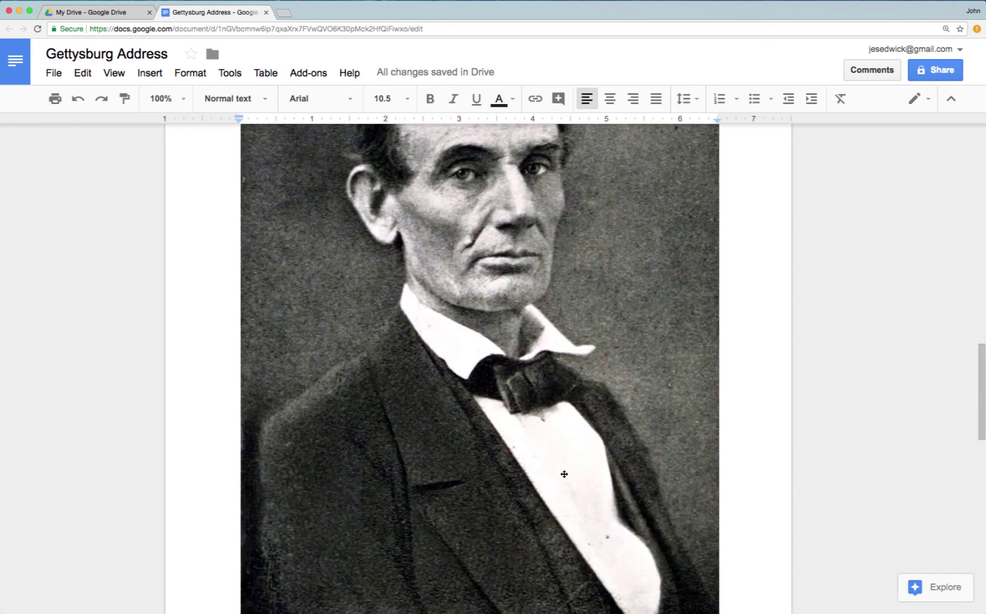
pyautogui.click(562, 472)
pyautogui.scroll(-2, 563, 473)
pyautogui.moveTo(718, 532); pyautogui.dragTo(457, 230)
pyautogui.scroll(10, 385, 278)
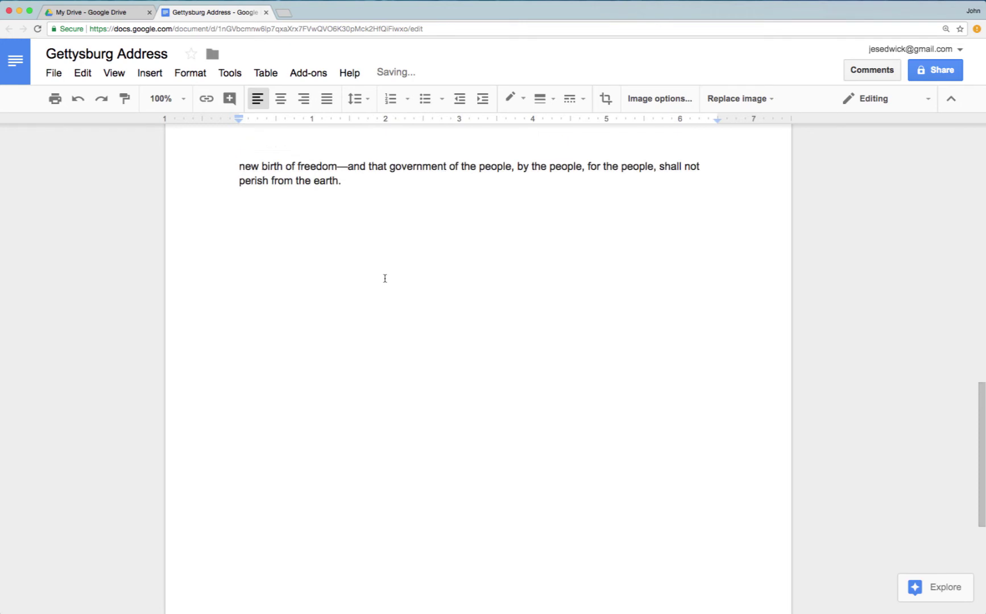
pyautogui.moveTo(509, 570); pyautogui.dragTo(357, 347)
# Step: Add a blank line after the portrait and bring up the Insert > Image options again
pyautogui.click(382, 319)
pyautogui.press('Return')
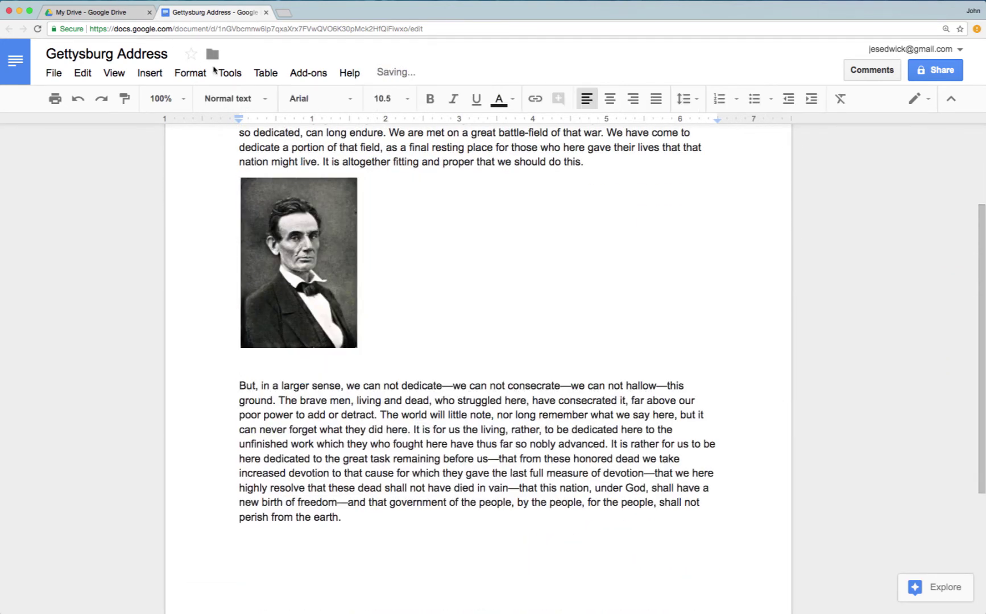
pyautogui.click(149, 72)
pyautogui.moveTo(171, 105)
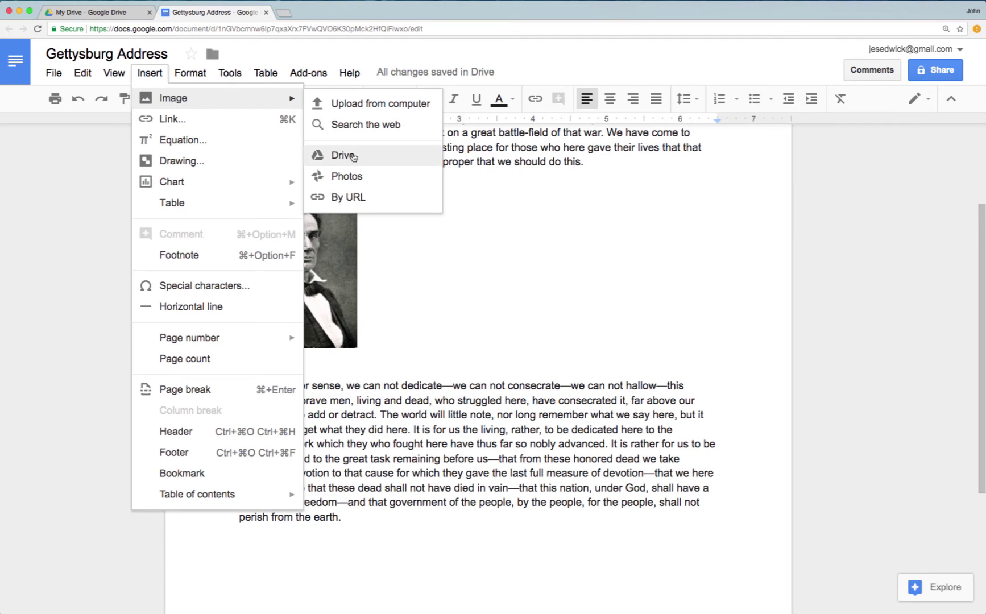
# Step: Insert the colour Lincoln portrait by pasting its image URL
pyautogui.click(355, 198)
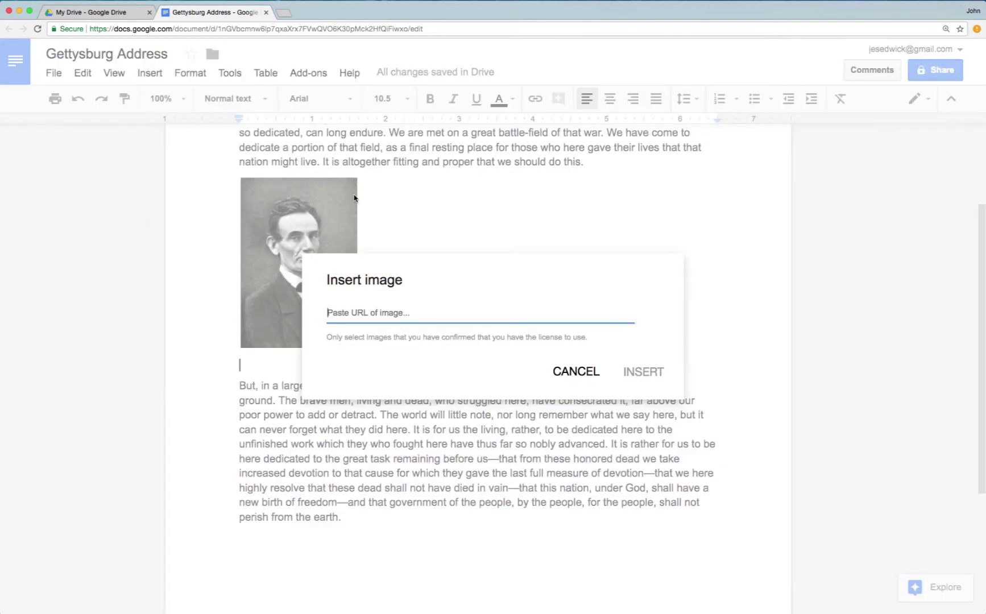
pyautogui.rightClick(332, 314)
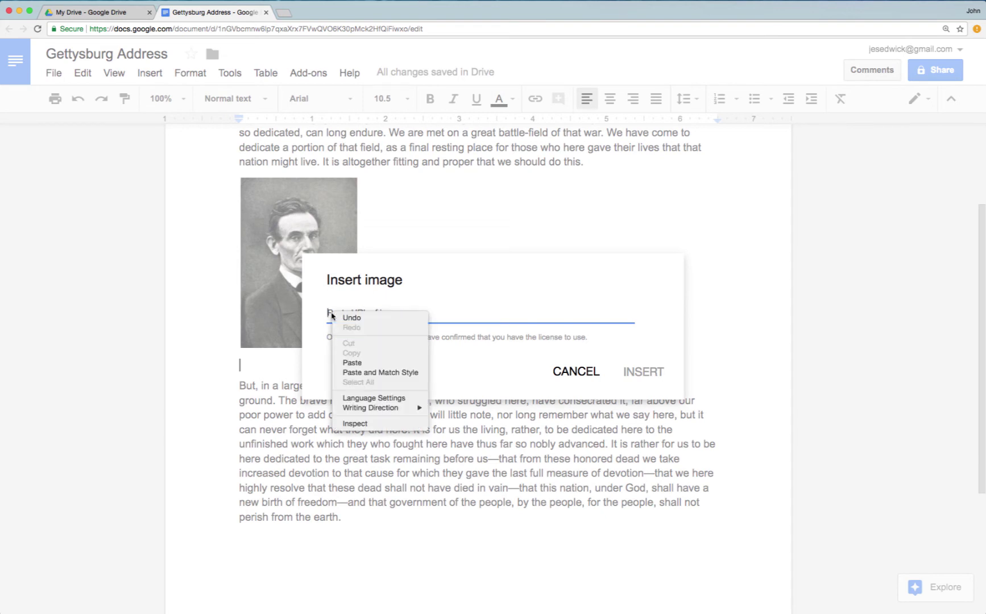
pyautogui.click(348, 363)
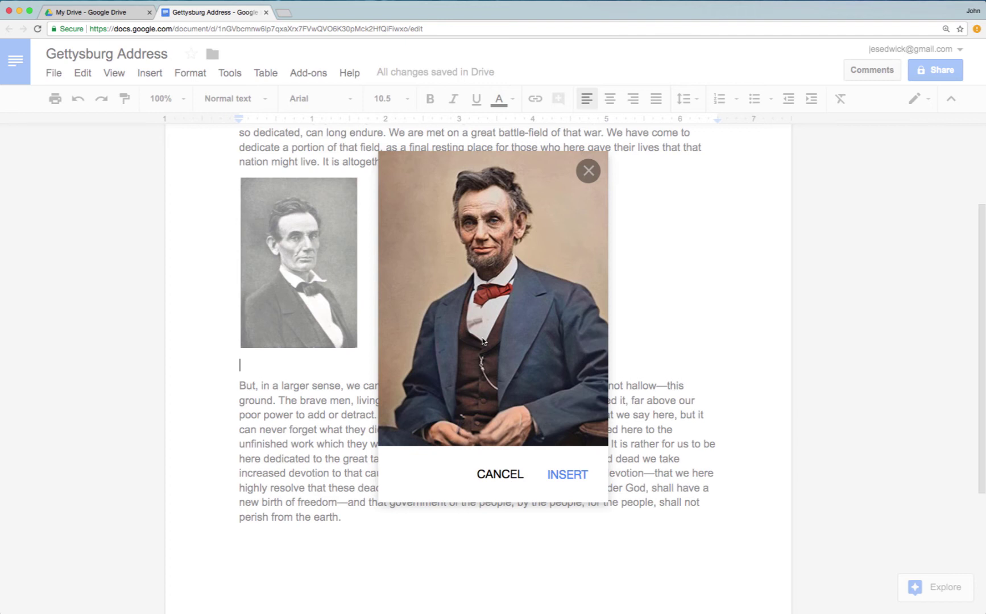
pyautogui.click(555, 475)
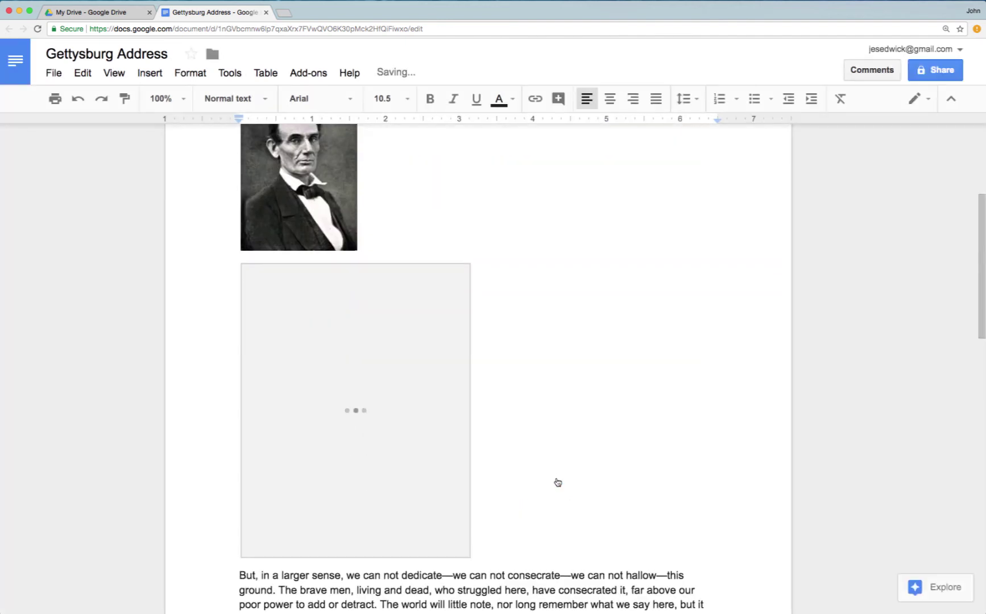
# Step: Shrink the colour portrait to match the first one, then select the word 'hallow'
pyautogui.click(357, 475)
pyautogui.moveTo(471, 558); pyautogui.dragTo(352, 404)
pyautogui.click(612, 373)
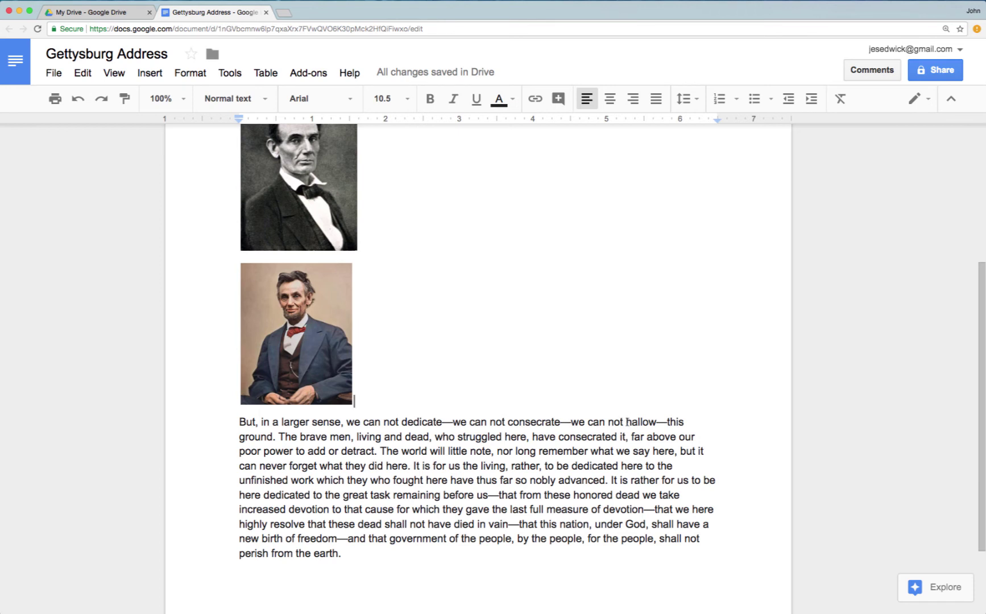
pyautogui.moveTo(626, 422); pyautogui.dragTo(655, 423)
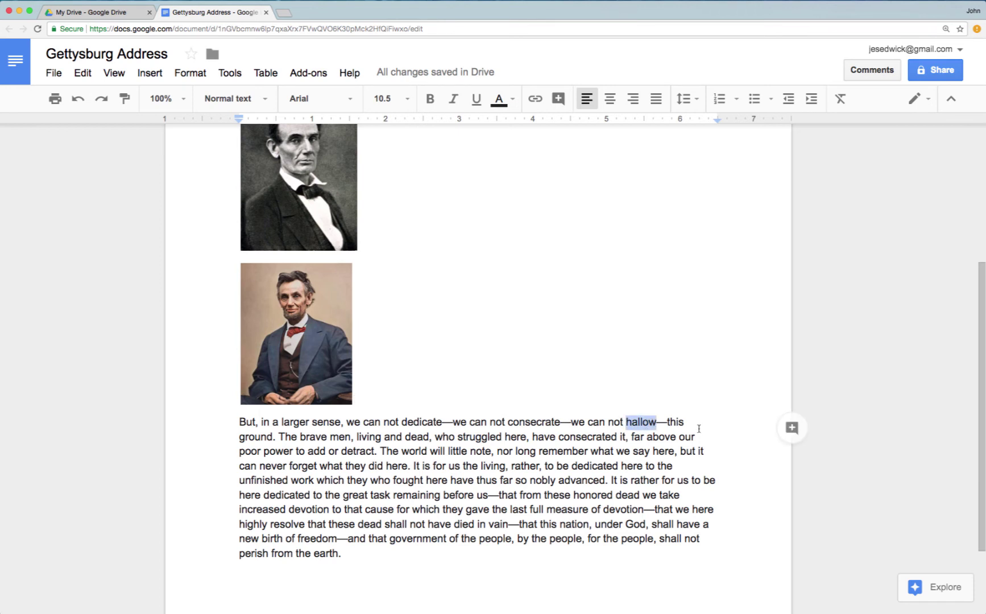
# Step: Post the comment 'hallow means holy' on the selected word hallow
pyautogui.click(788, 430)
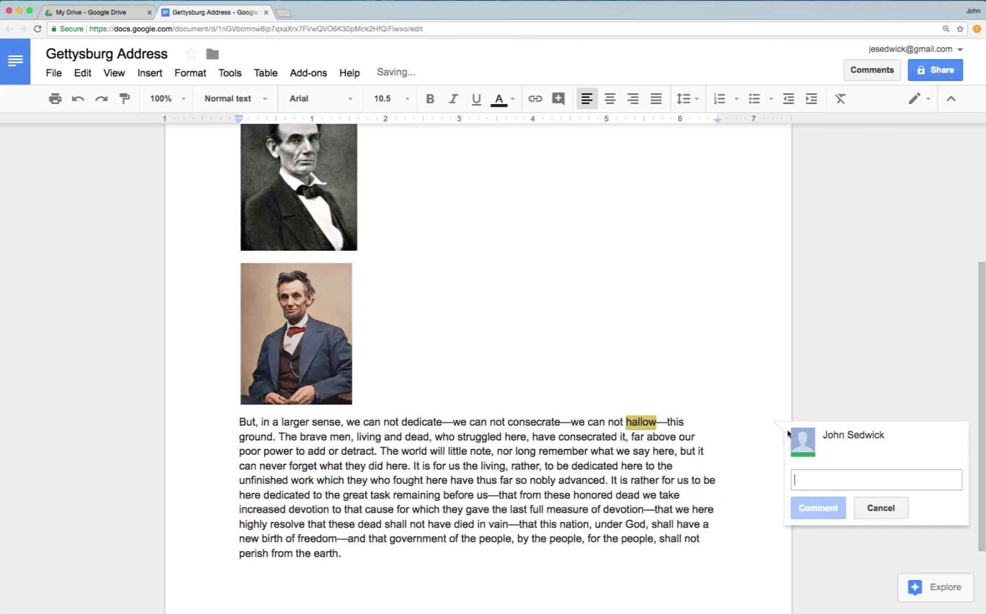
pyautogui.write('hal')
pyautogui.write('ans holy')
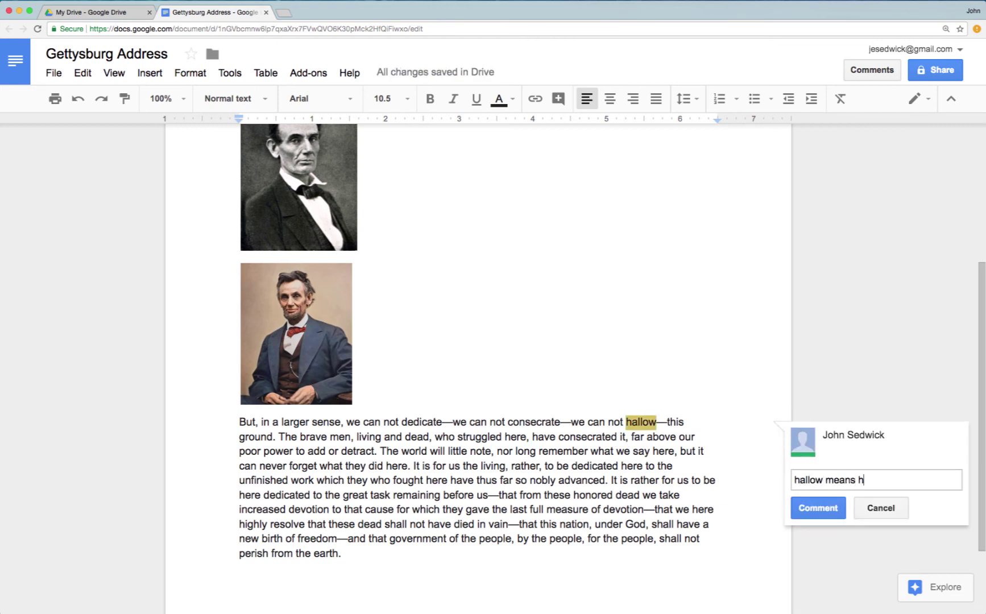
pyautogui.click(795, 517)
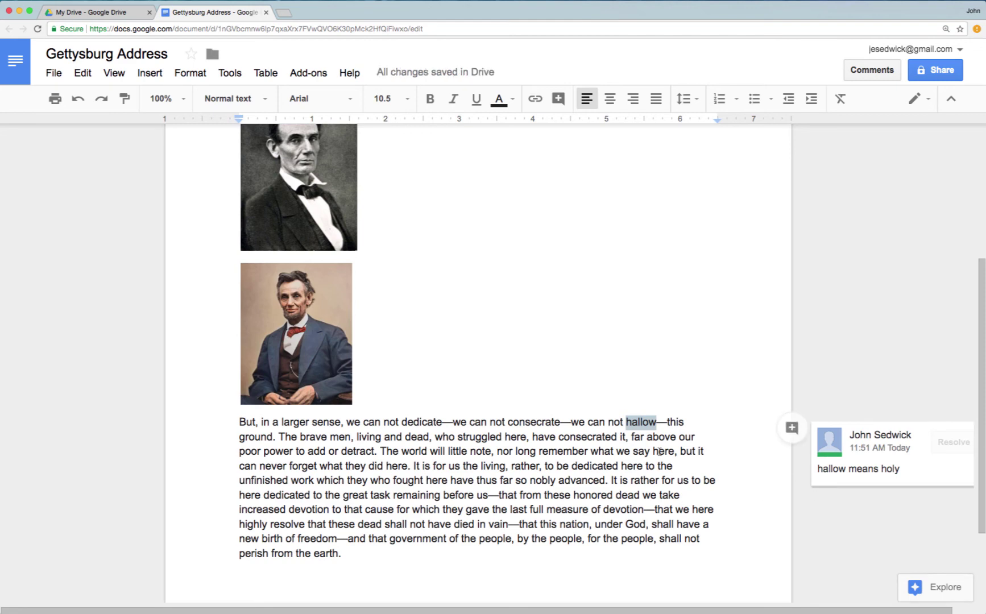
pyautogui.scroll(5, 590, 418)
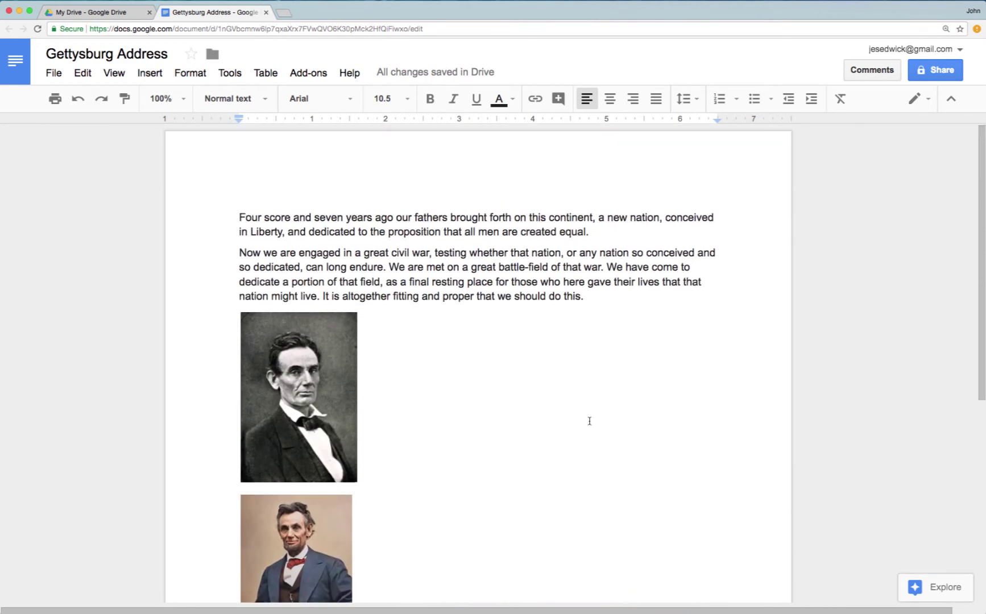
pyautogui.click(54, 74)
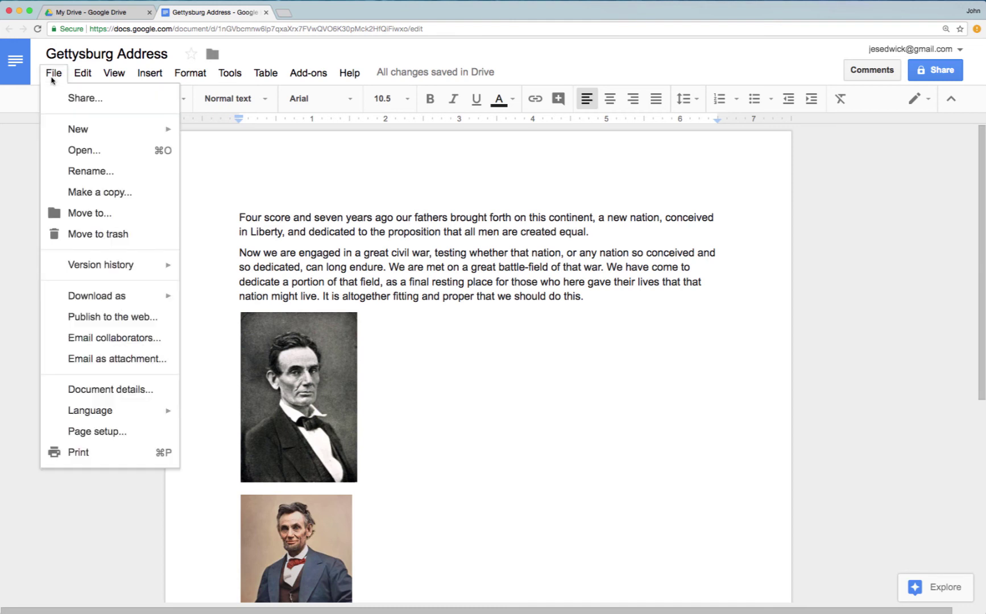
# Step: Make a copy of the document that includes comments and suggestions and is shared with the same people
pyautogui.click(84, 194)
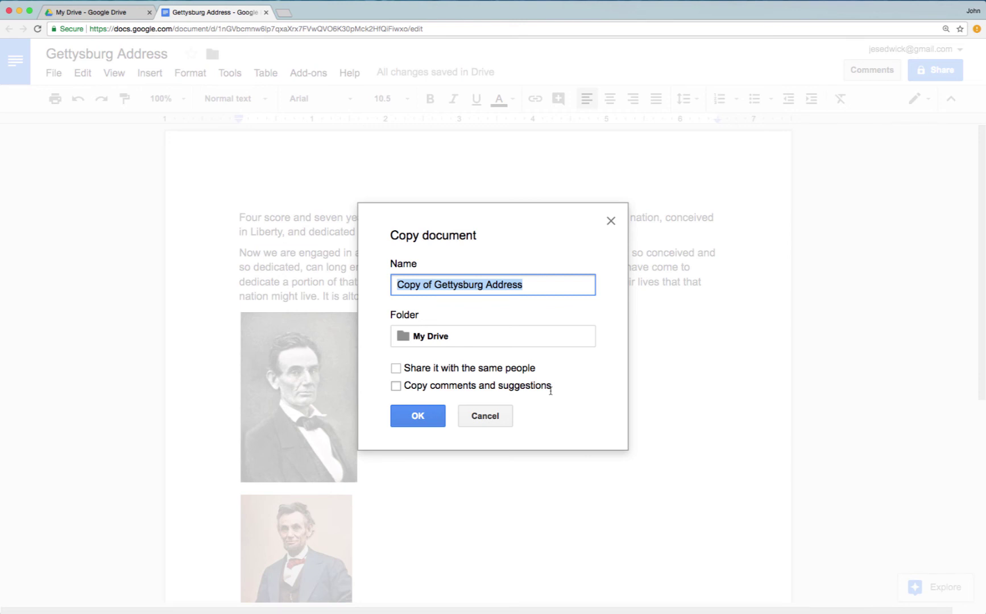
pyautogui.click(396, 386)
pyautogui.click(396, 367)
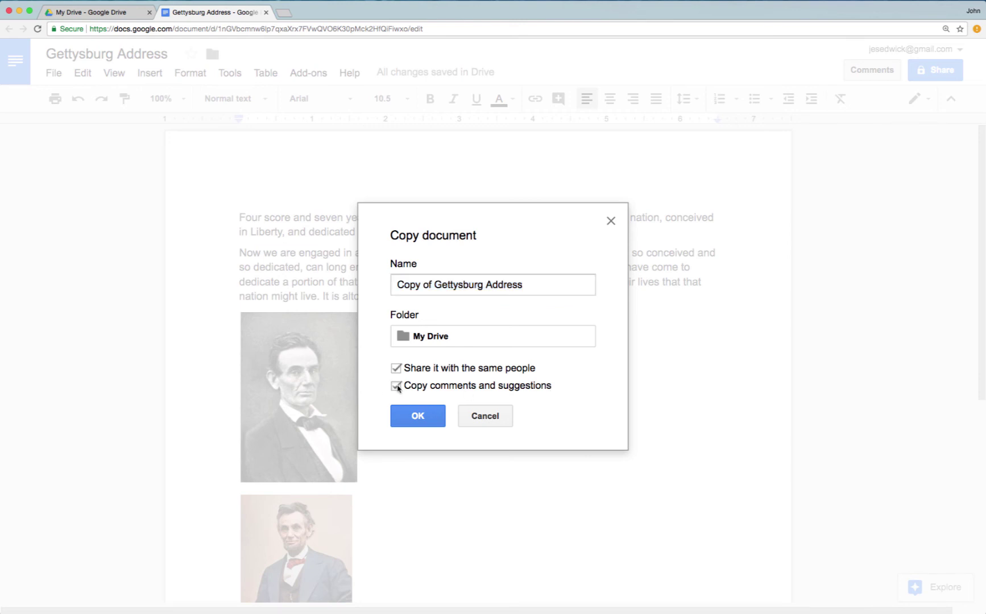
pyautogui.click(423, 421)
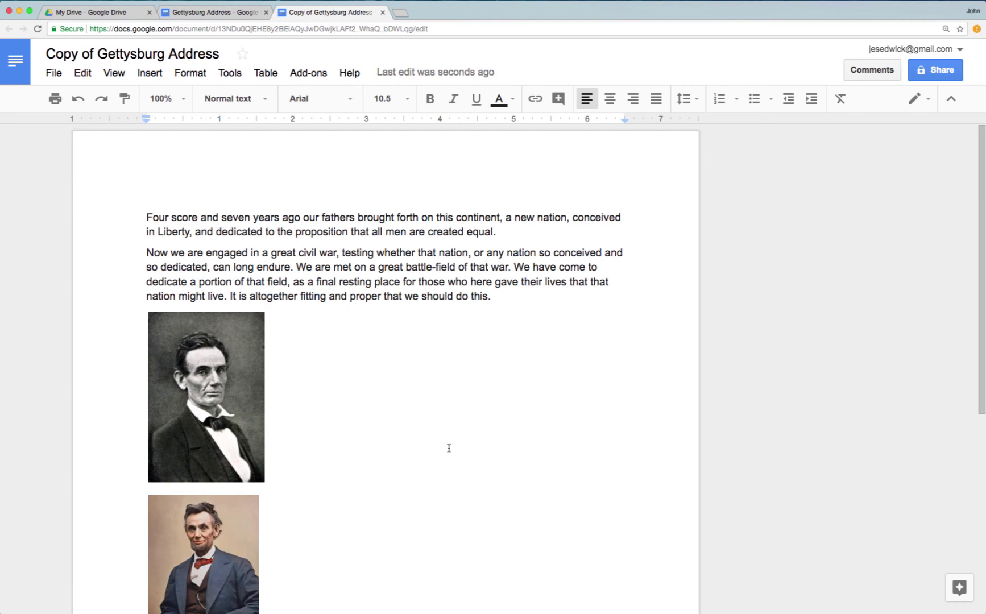
# Step: Resolve the 'hallow means holy' comment in the copy
pyautogui.scroll(-2, 448, 447)
pyautogui.scroll(-6, 449, 448)
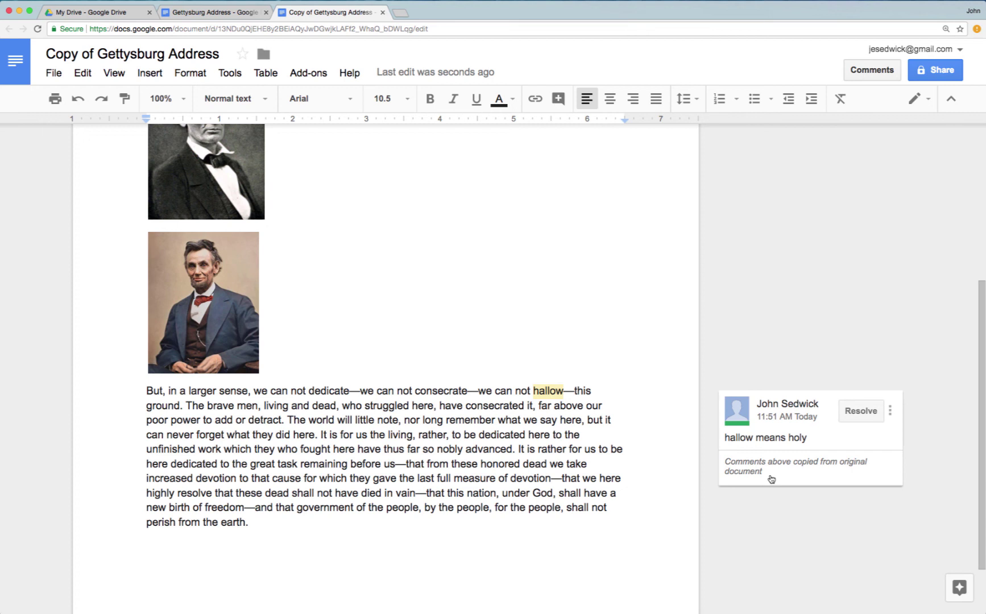
pyautogui.click(858, 411)
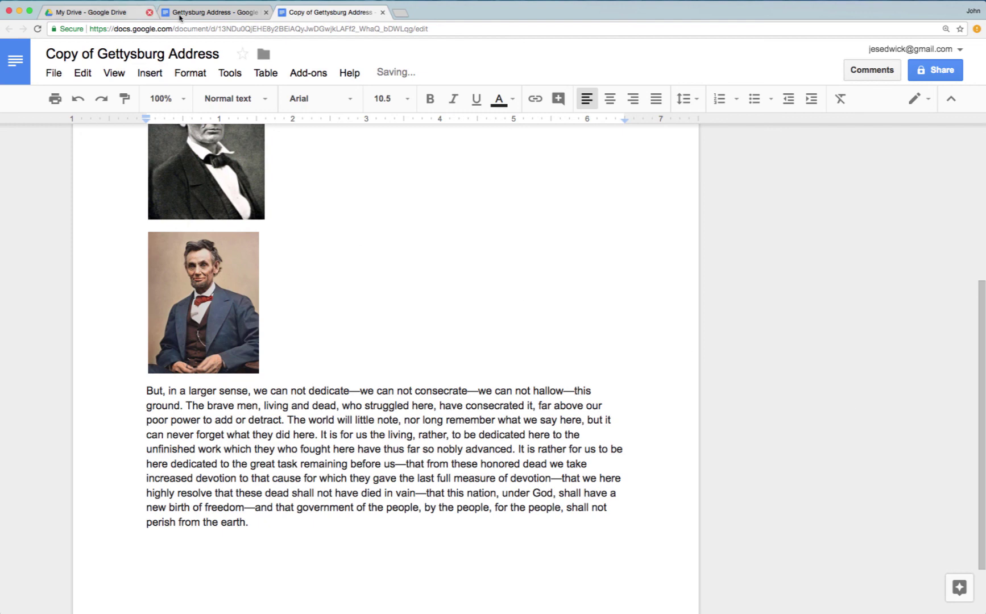
# Step: Switch back to the original Gettysburg Address tab and confirm its comment remains
pyautogui.click(199, 13)
pyautogui.scroll(-5, 727, 407)
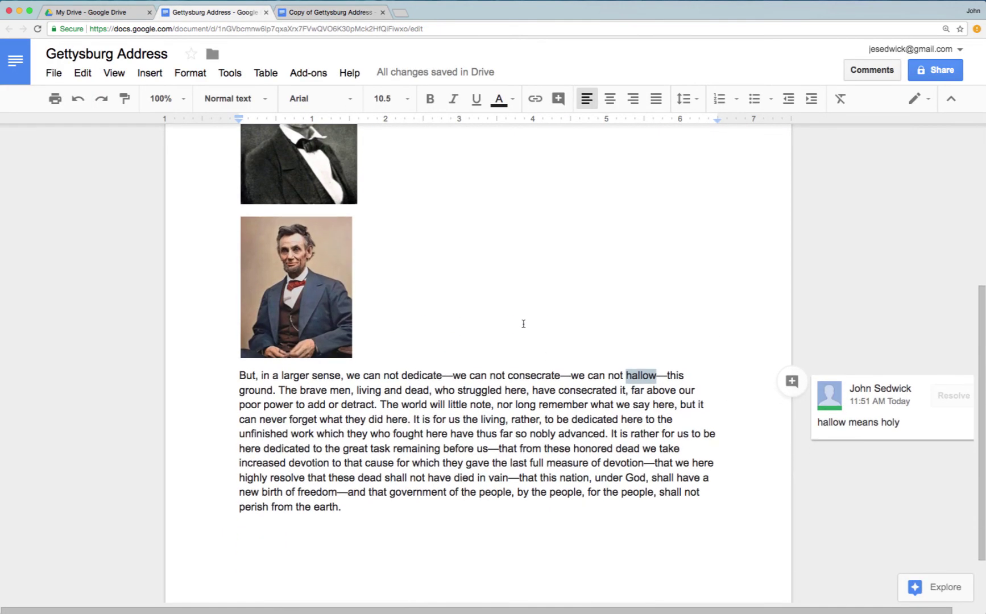
pyautogui.scroll(3, 523, 325)
pyautogui.scroll(1, 524, 326)
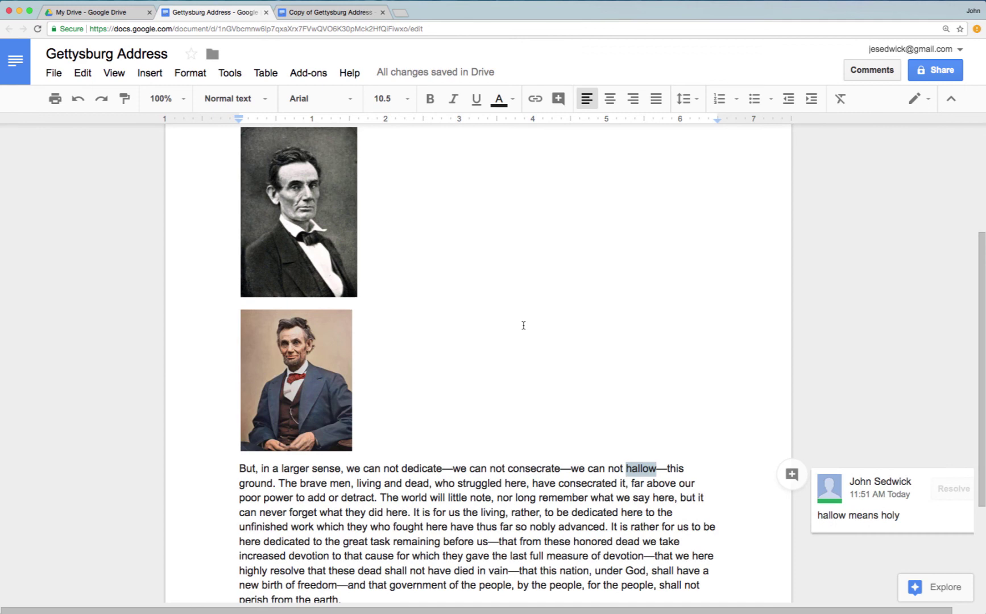
pyautogui.scroll(3, 524, 325)
pyautogui.scroll(-3, 523, 325)
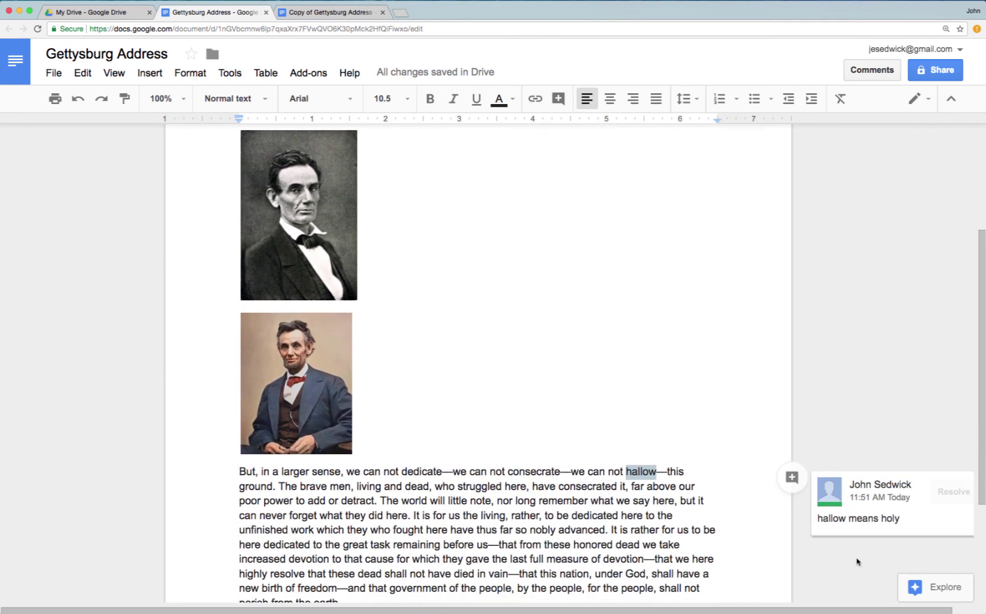